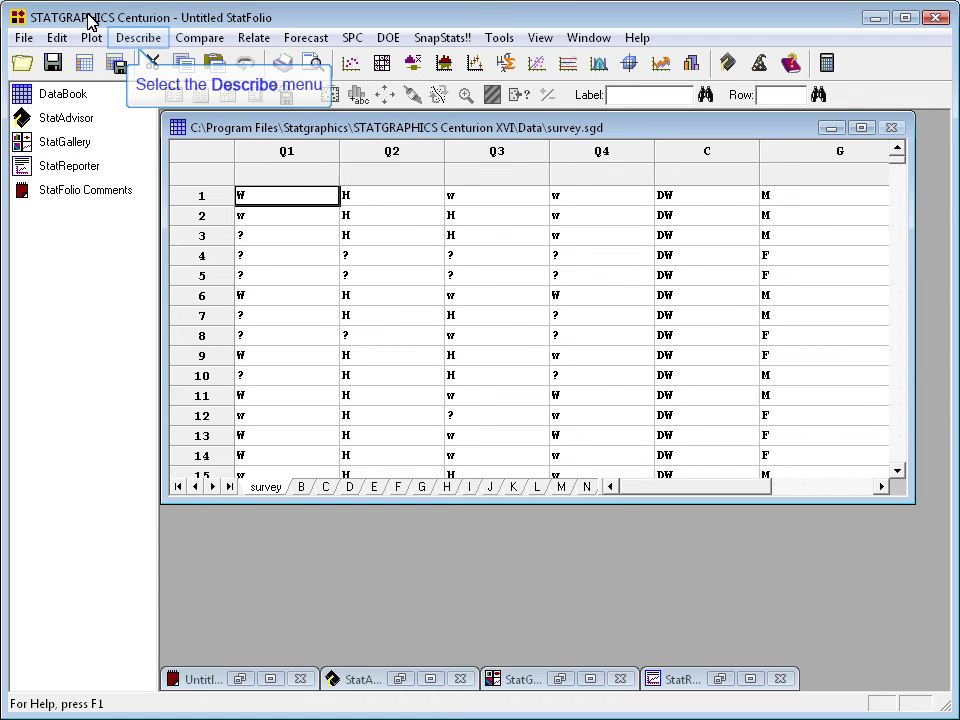
# Start a Multiple Correspondence Analysis from Describe > Multivariate Methods with columns Q1, Q2, Q3, Q4, C, G and M
pyautogui.click(146, 40)
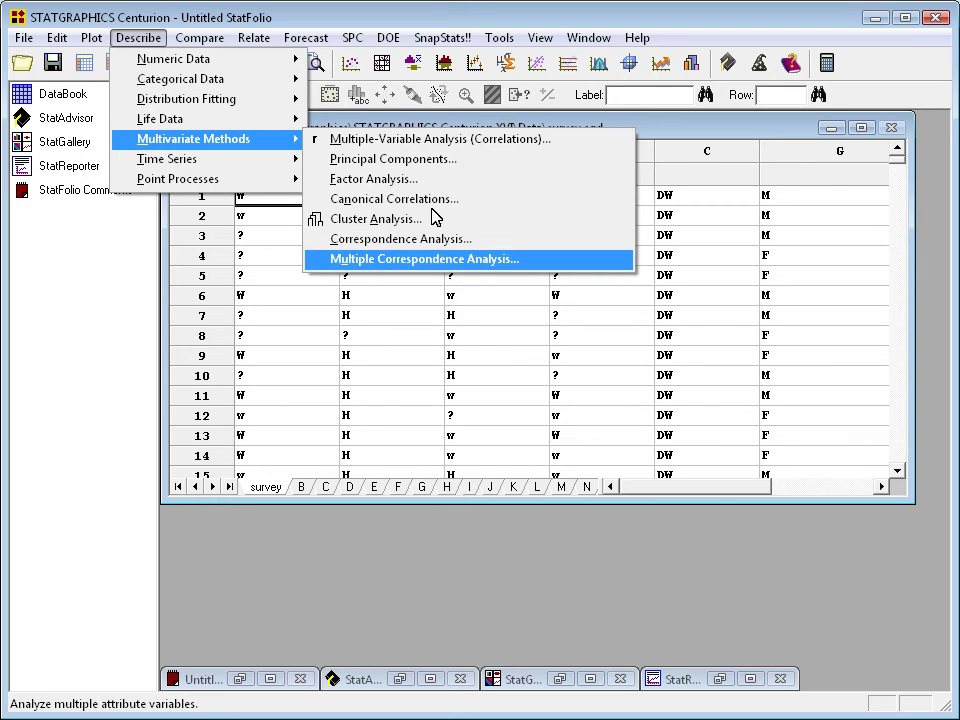
pyautogui.click(437, 262)
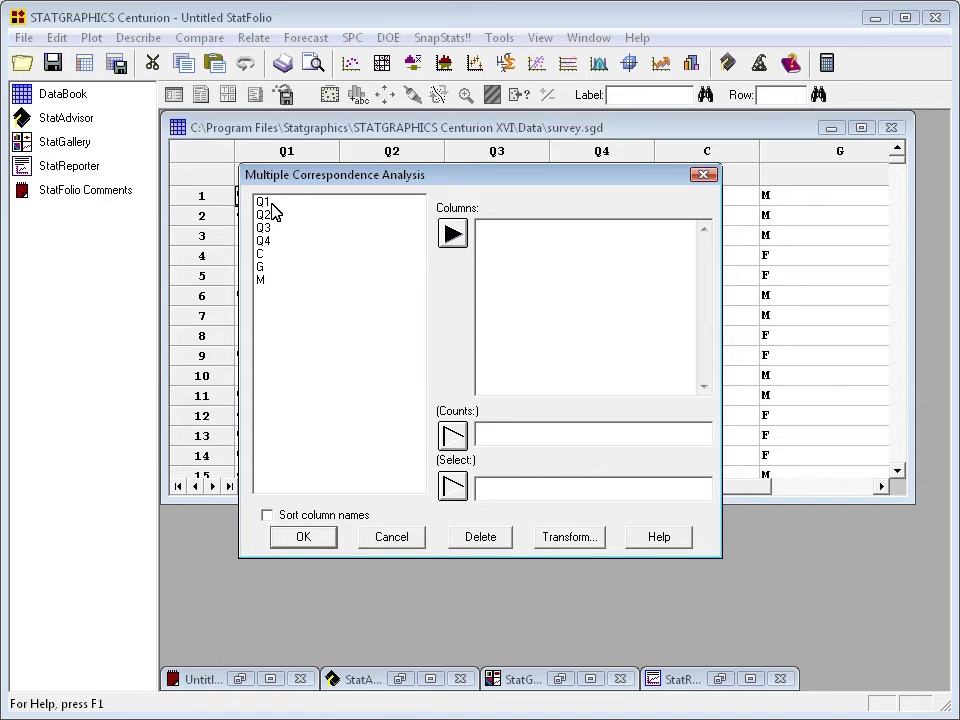
pyautogui.moveTo(272, 203); pyautogui.dragTo(275, 280)
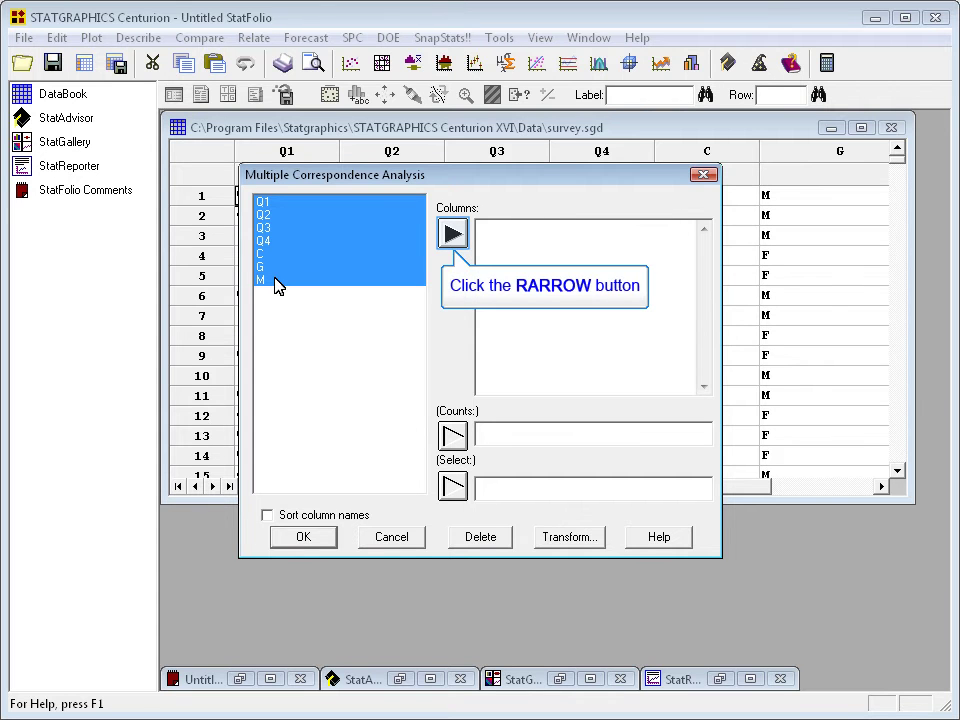
pyautogui.click(453, 233)
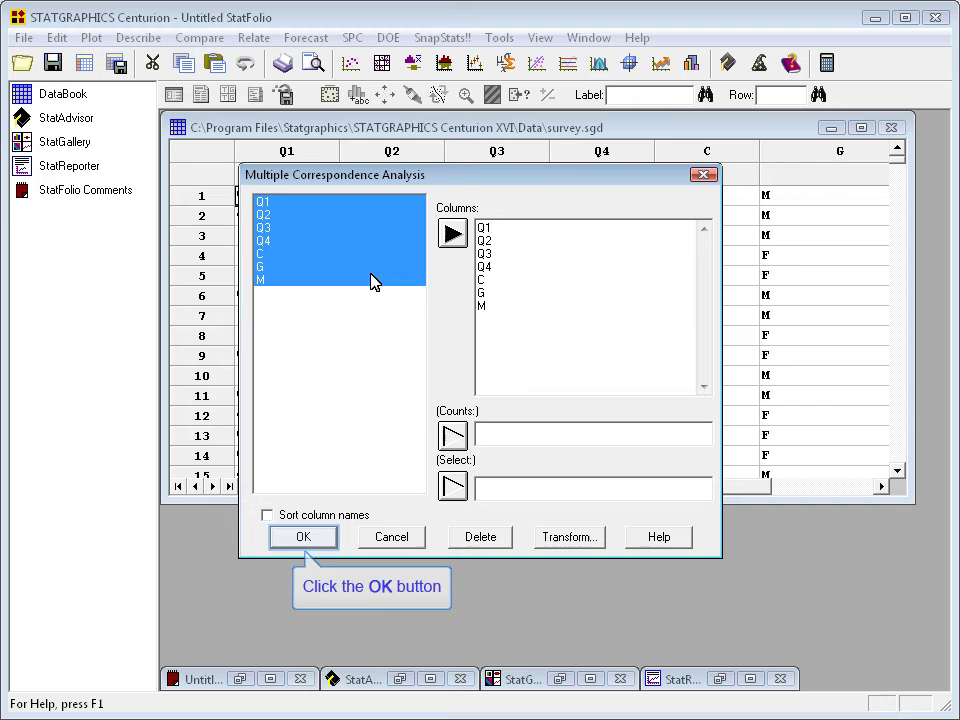
# Accept the variables and set the last 3 columns as supplementary points, keeping 2 dimensions
pyautogui.click(320, 540)
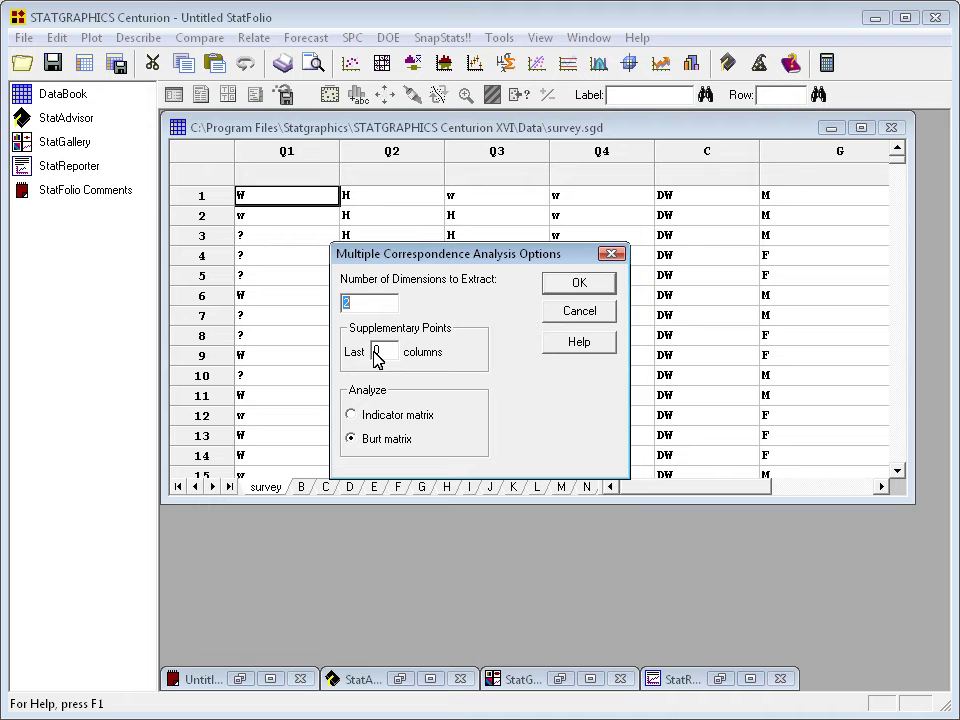
pyautogui.press('Tab')
pyautogui.write('3')
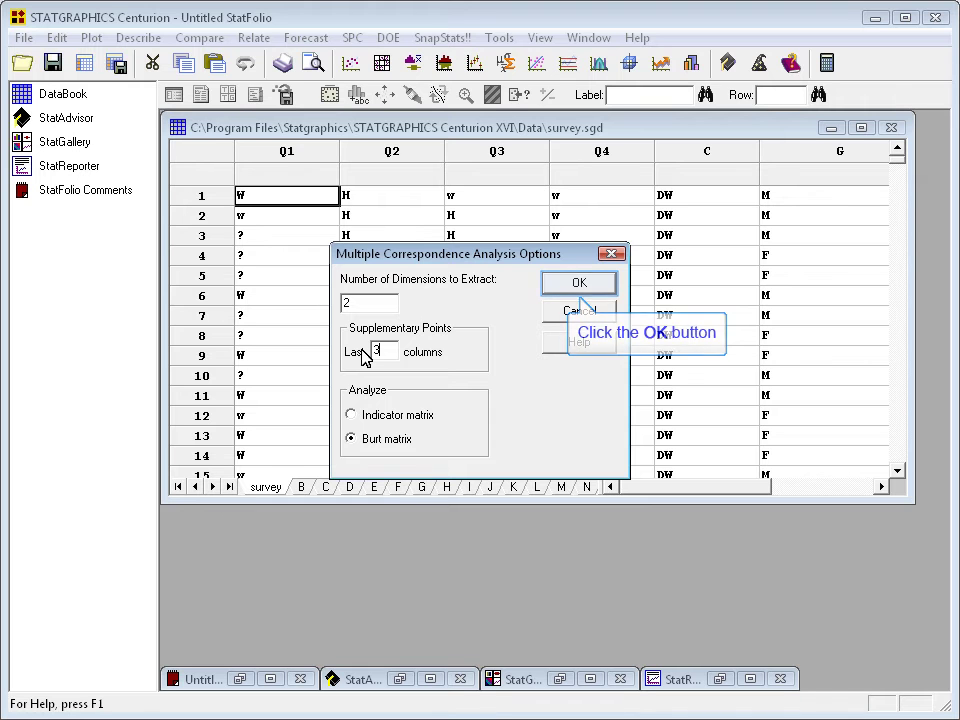
pyautogui.press('Return')
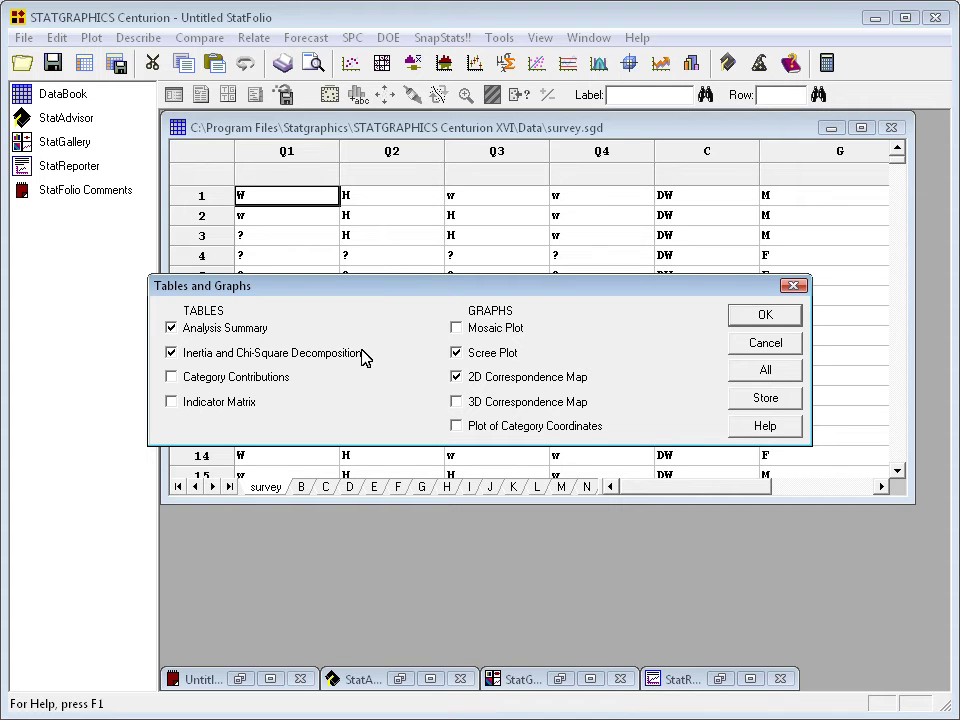
# Accept the default tables and graphs, then view the full Burt table in the summary pane
pyautogui.click(766, 316)
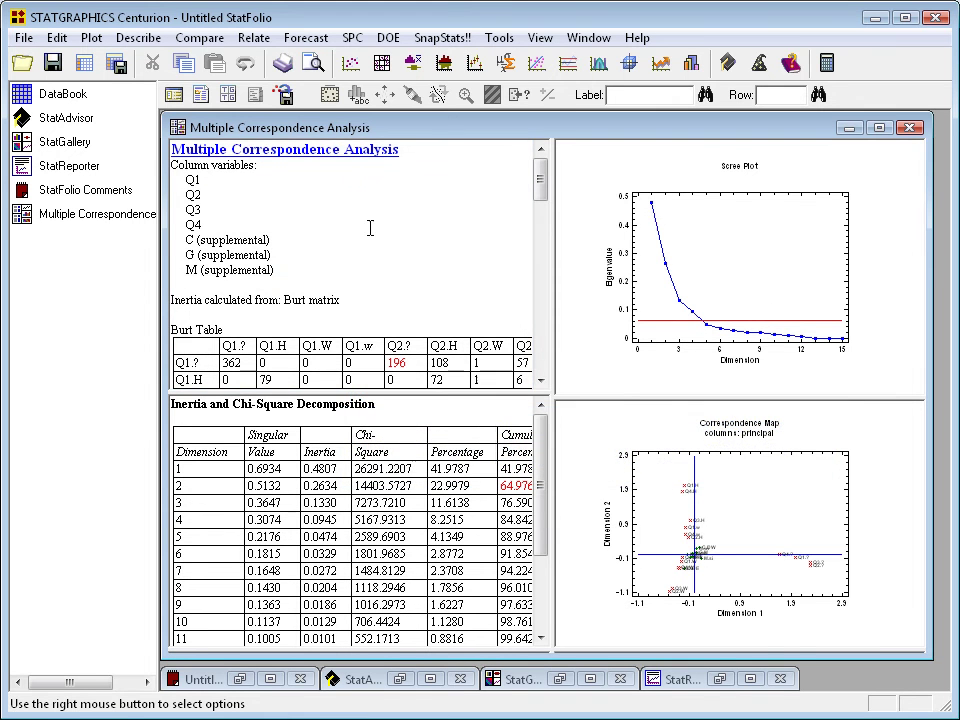
pyautogui.doubleClick(355, 185)
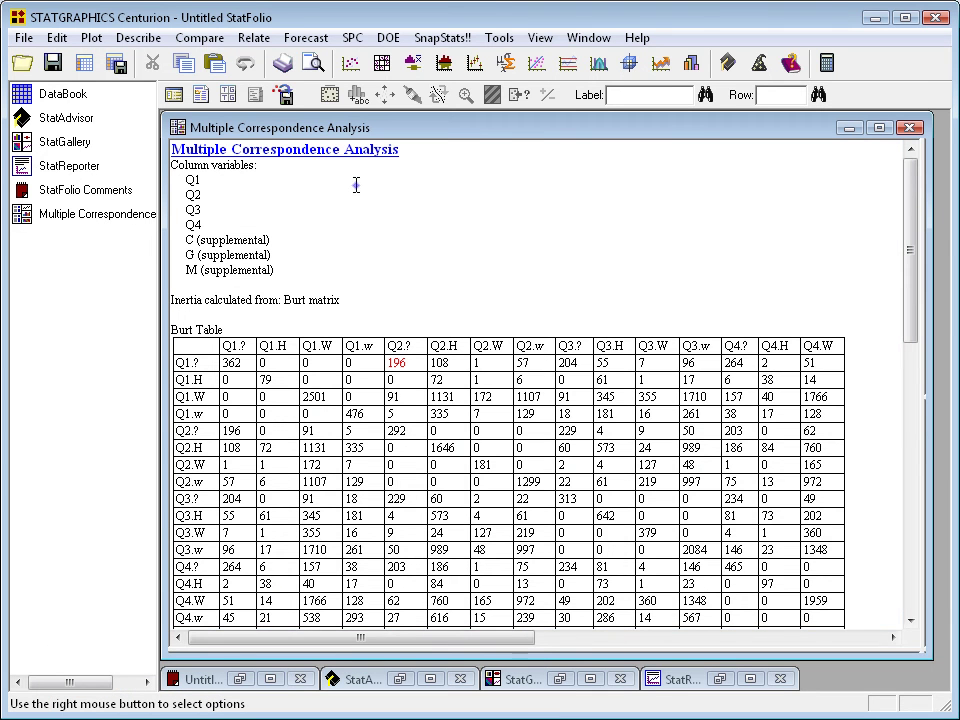
pyautogui.doubleClick(356, 185)
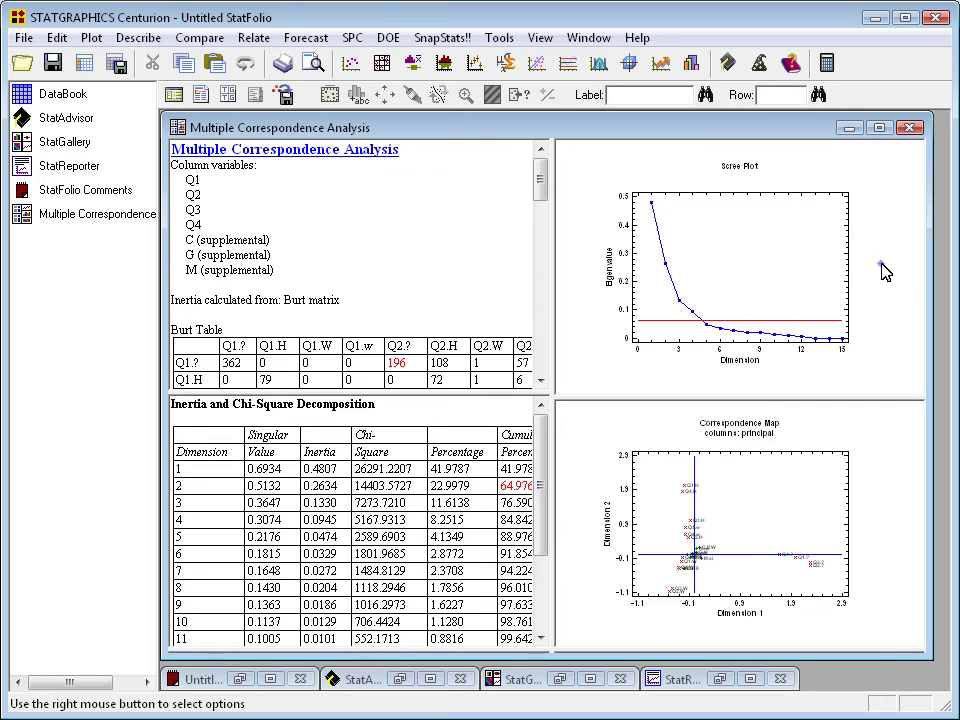
pyautogui.doubleClick(884, 270)
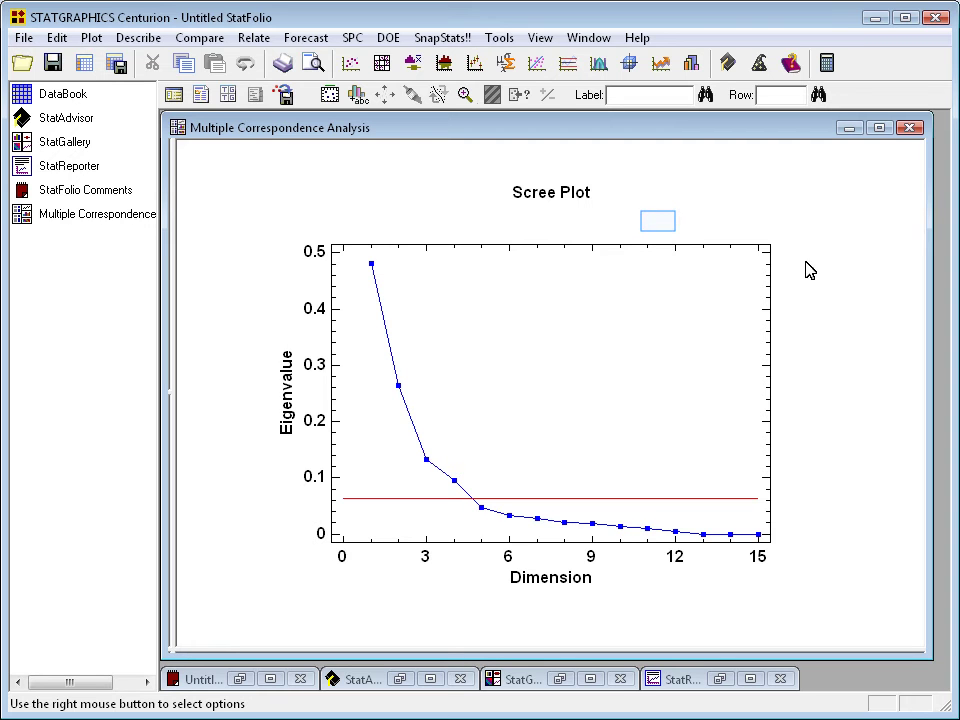
pyautogui.doubleClick(659, 231)
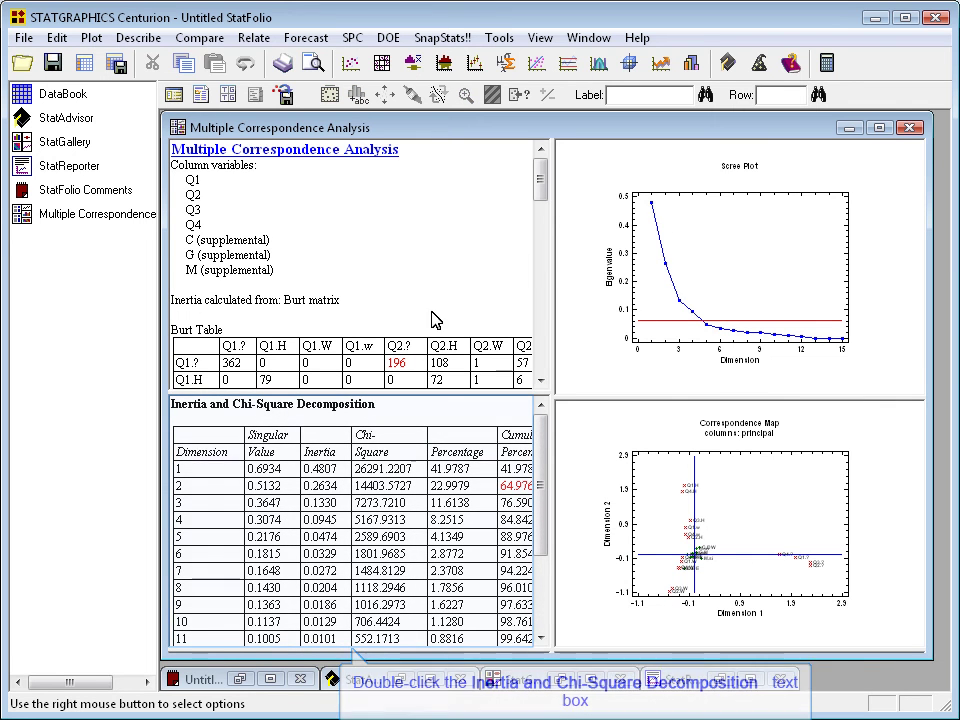
pyautogui.doubleClick(409, 410)
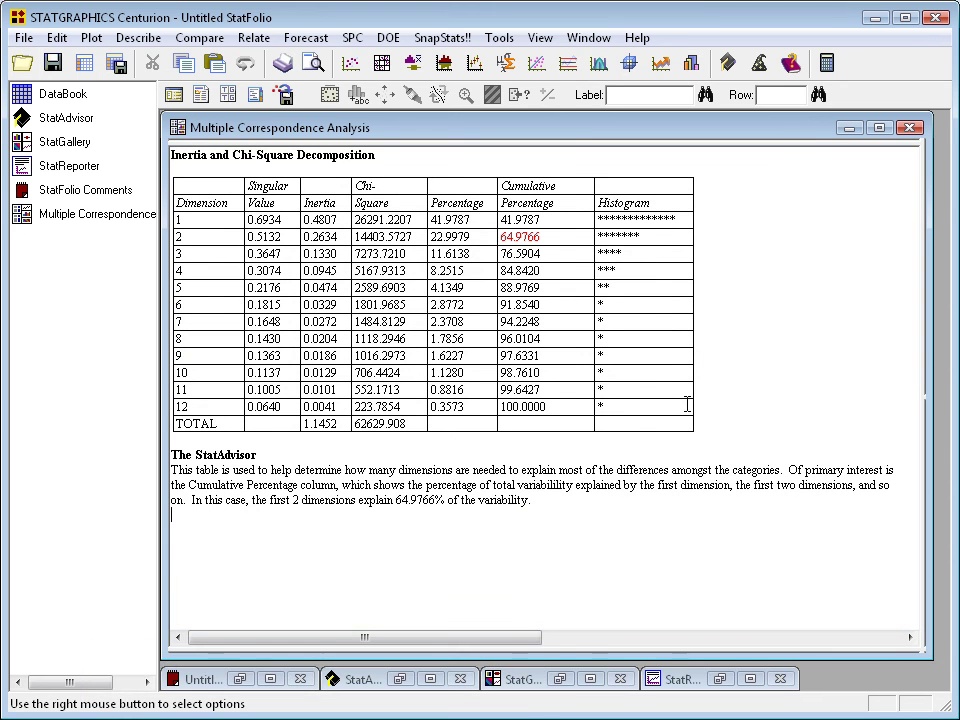
pyautogui.doubleClick(754, 399)
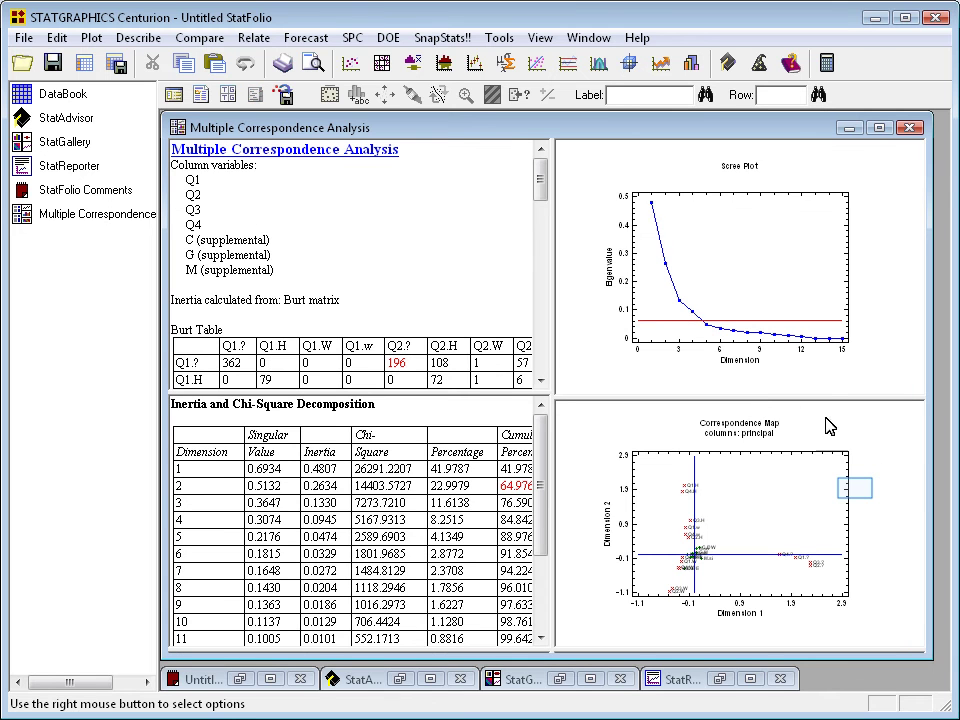
# Maximize the 2D Correspondence Map pane of Dimension 1 against Dimension 2
pyautogui.doubleClick(858, 495)
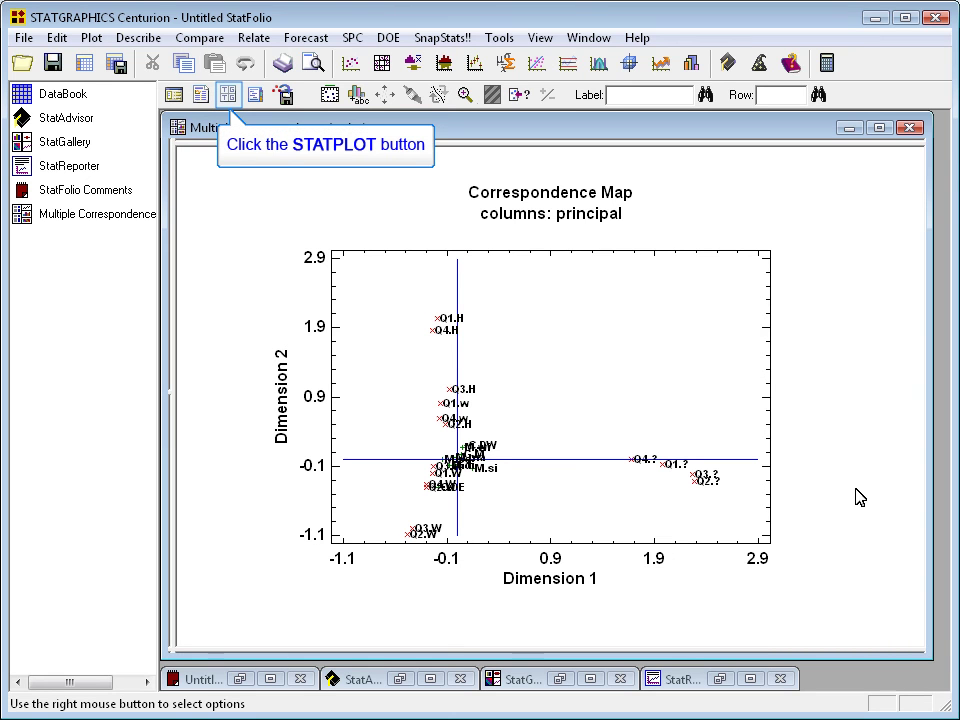
# Replace the Scree Plot and 2D Correspondence Map with the 3D Correspondence Map in Tables and Graphs
pyautogui.click(229, 96)
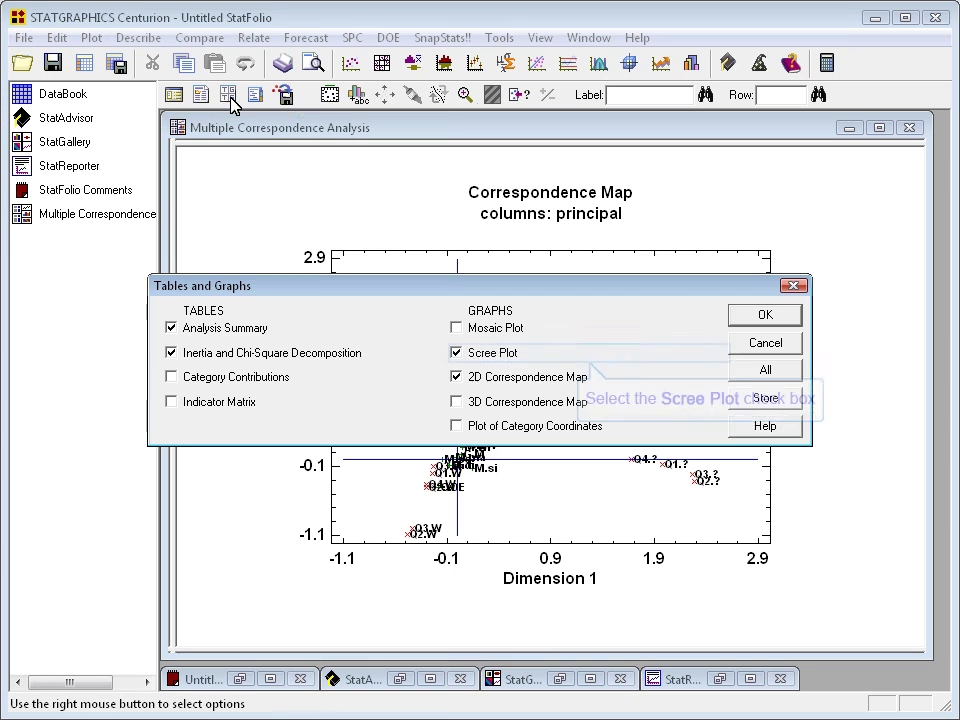
pyautogui.click(457, 354)
pyautogui.click(457, 377)
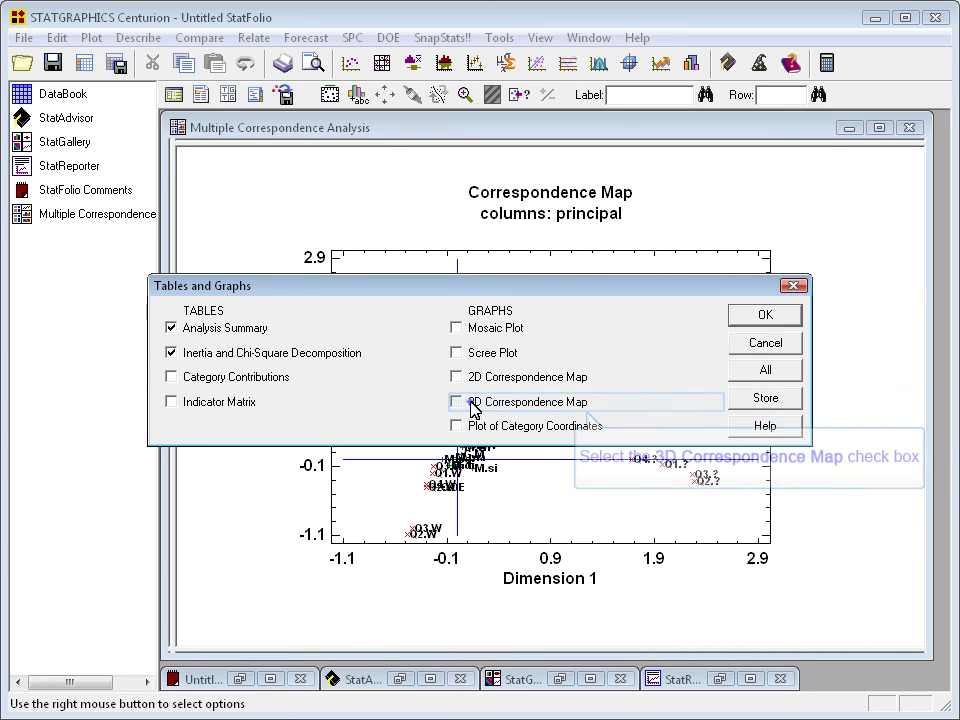
pyautogui.click(470, 403)
pyautogui.click(774, 320)
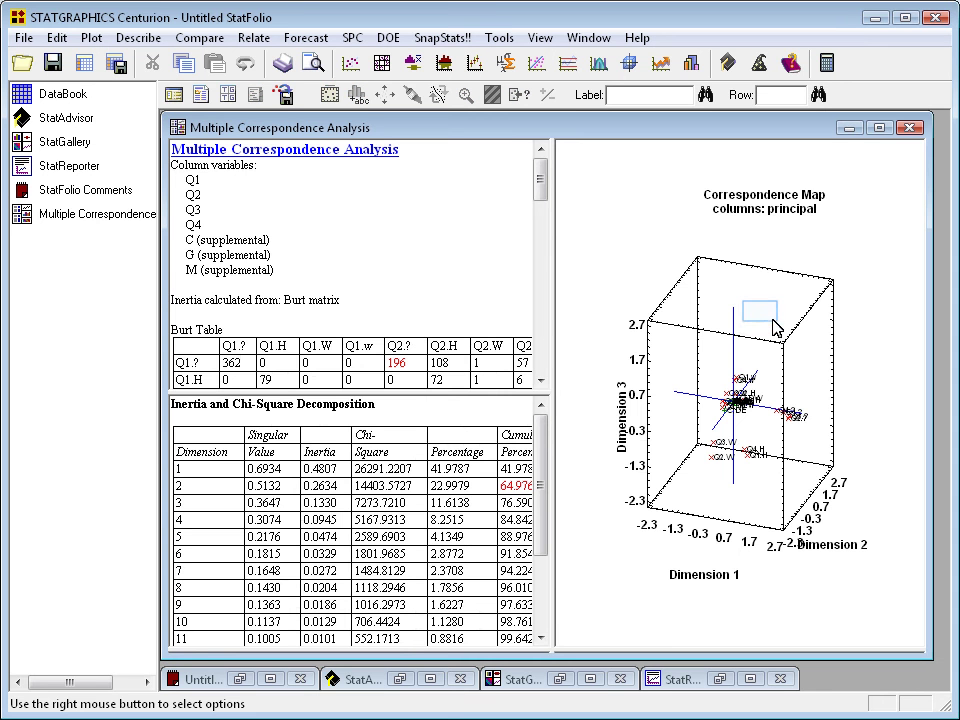
# Maximize the 3D Correspondence Map and tilt it to a higher, more top-down angle
pyautogui.doubleClick(762, 320)
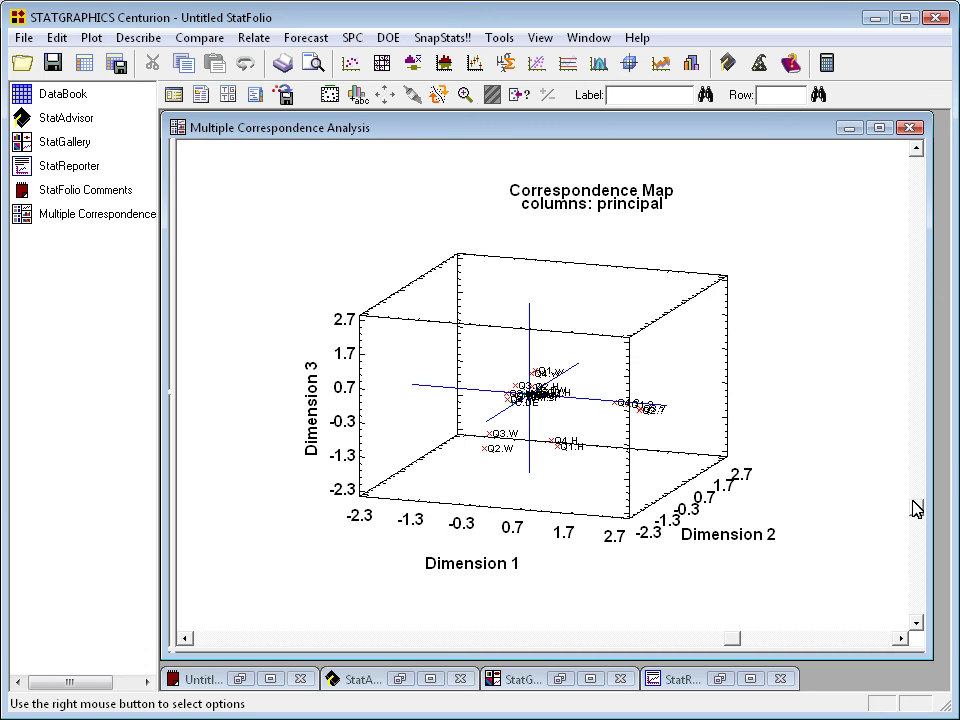
pyautogui.moveTo(912, 508)
pyautogui.mouseDown()
pyautogui.moveTo(912, 378)
pyautogui.moveTo(915, 497)
pyautogui.moveTo(915, 489)
pyautogui.mouseUp()
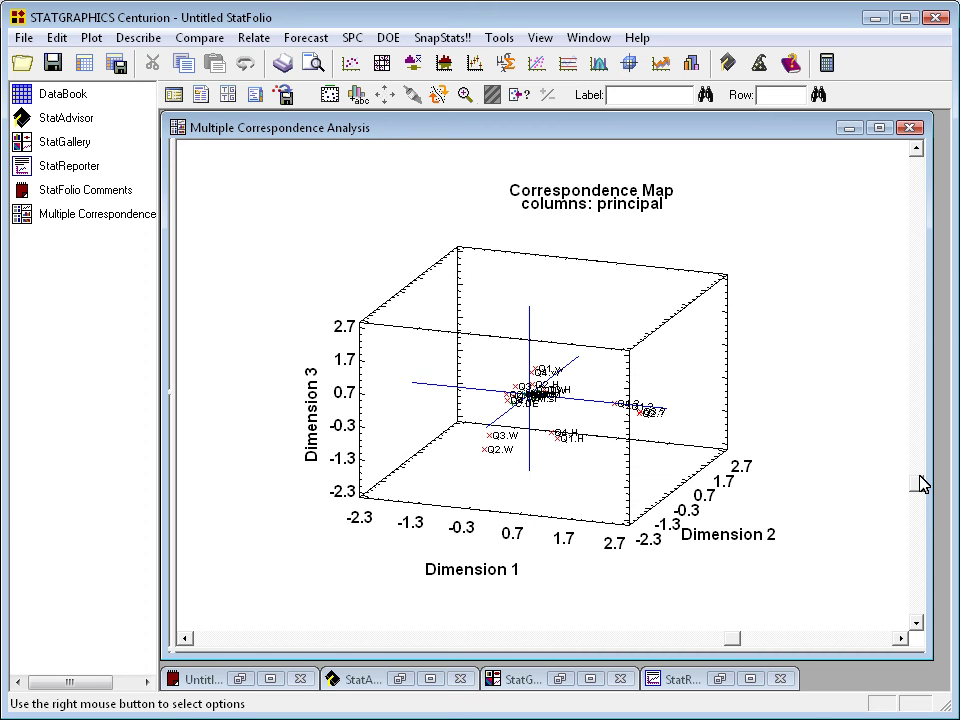
pyautogui.moveTo(920, 484); pyautogui.dragTo(902, 410)
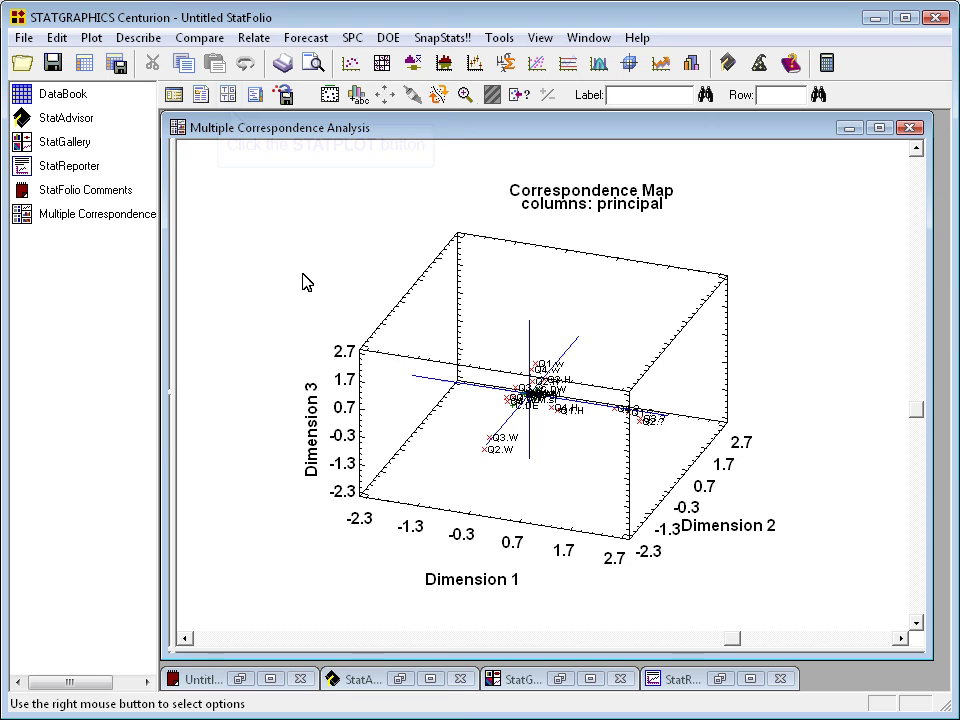
# Swap the 3D map back to the 2D Correspondence Map and maximize it
pyautogui.click(228, 94)
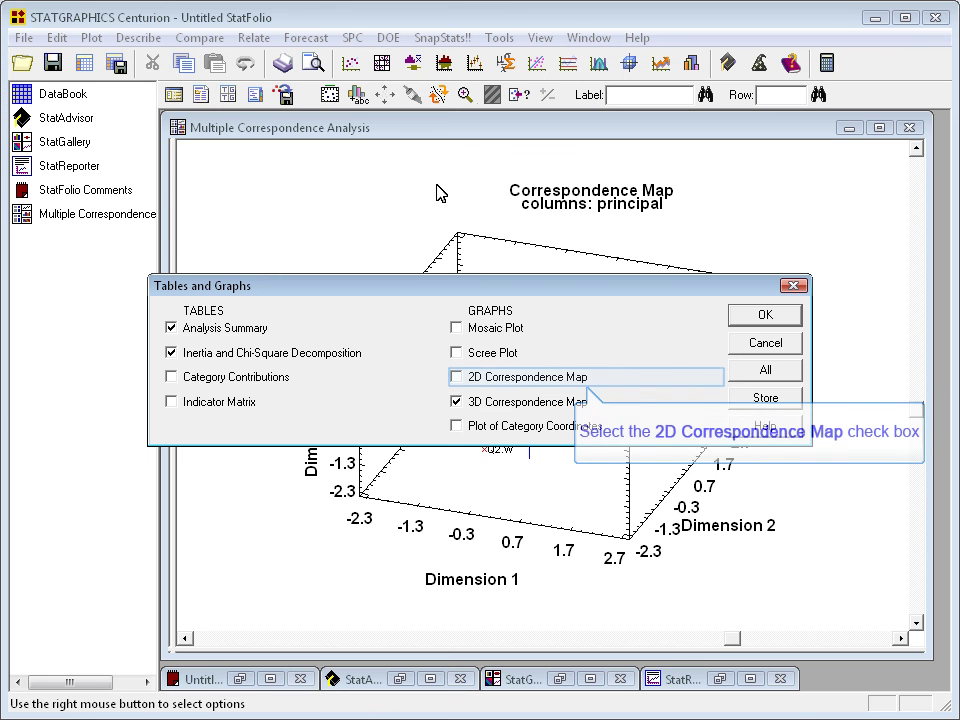
pyautogui.click(489, 377)
pyautogui.click(489, 402)
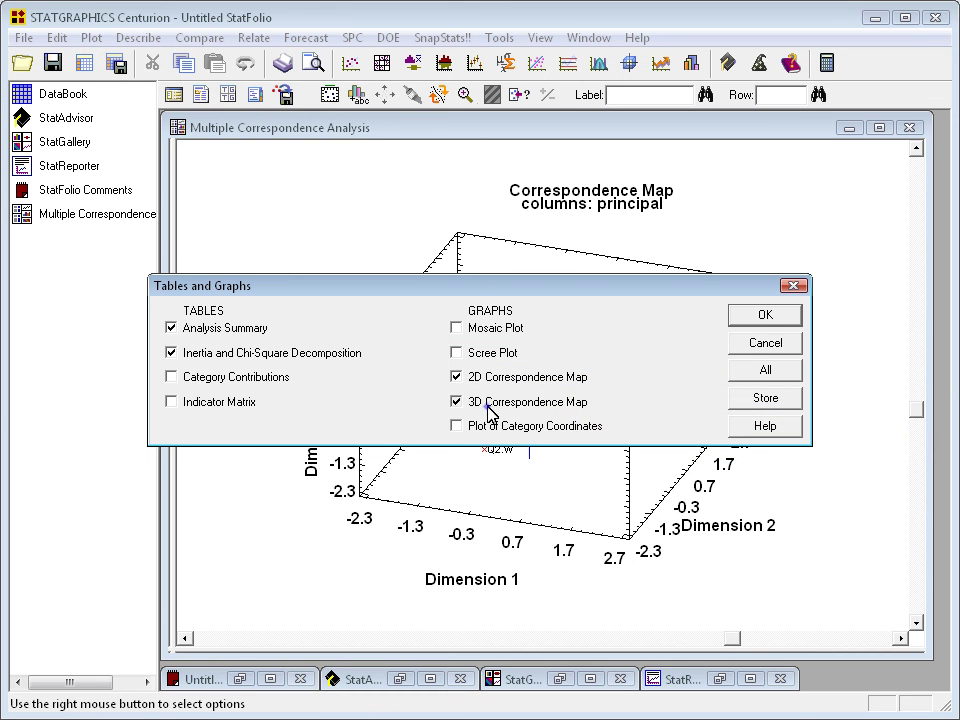
pyautogui.click(765, 315)
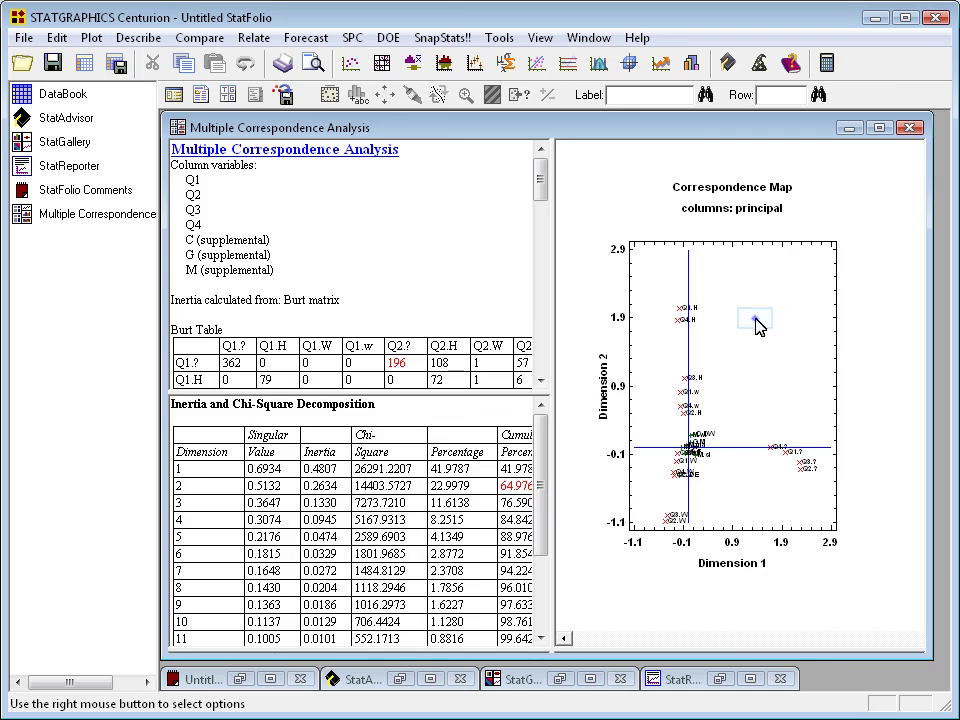
pyautogui.doubleClick(757, 325)
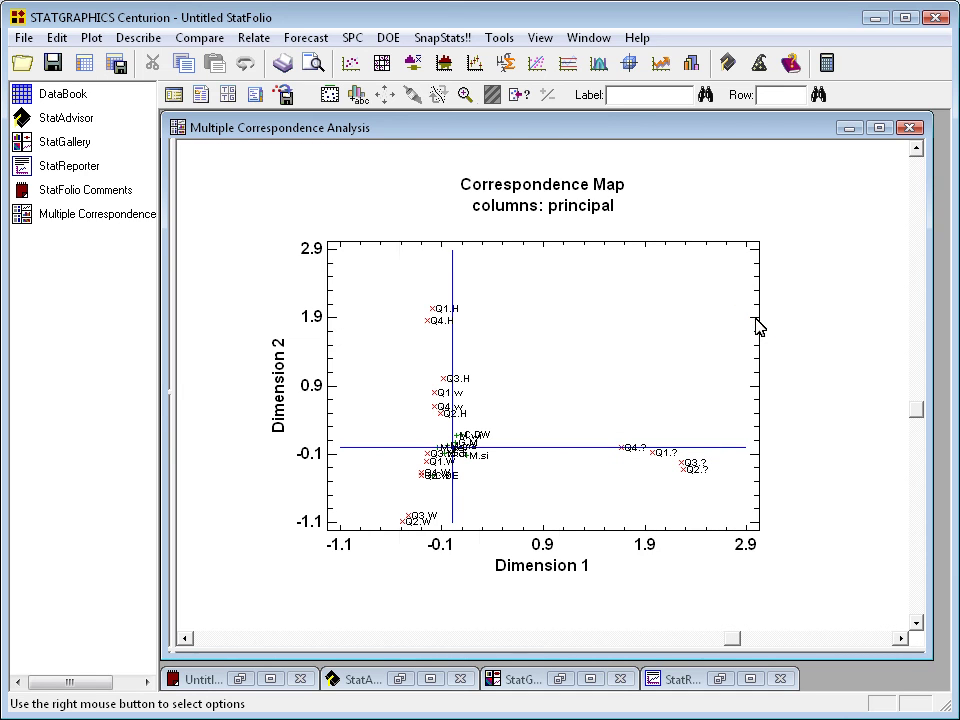
# Use the Zoom and Pan sliders to zoom in along Dimension 1 and Dimension 2
pyautogui.click(465, 95)
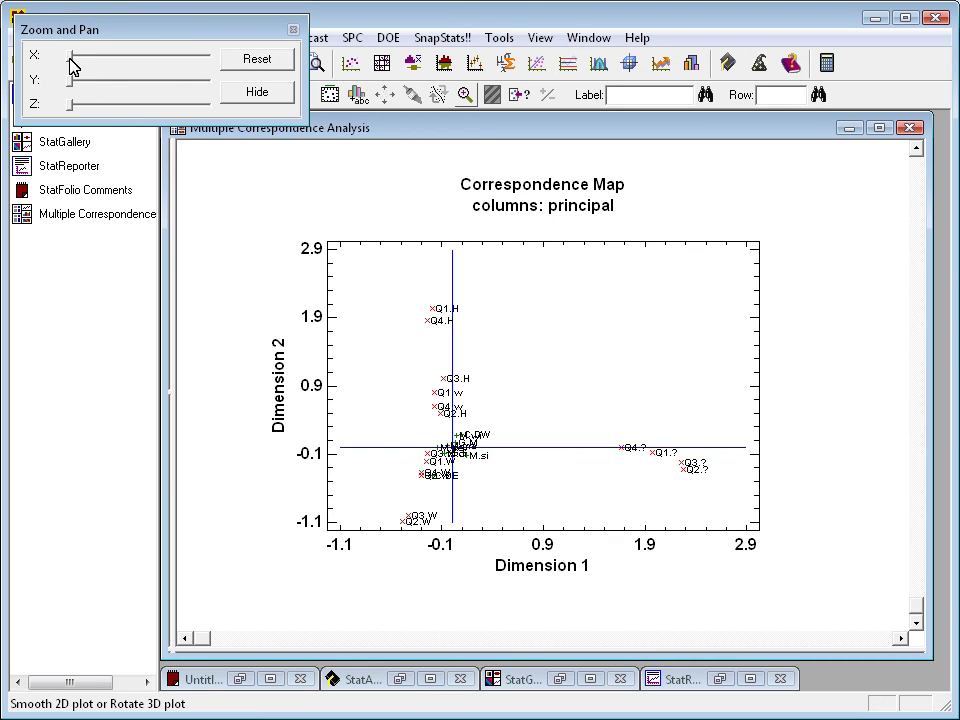
pyautogui.moveTo(72, 66); pyautogui.dragTo(139, 78)
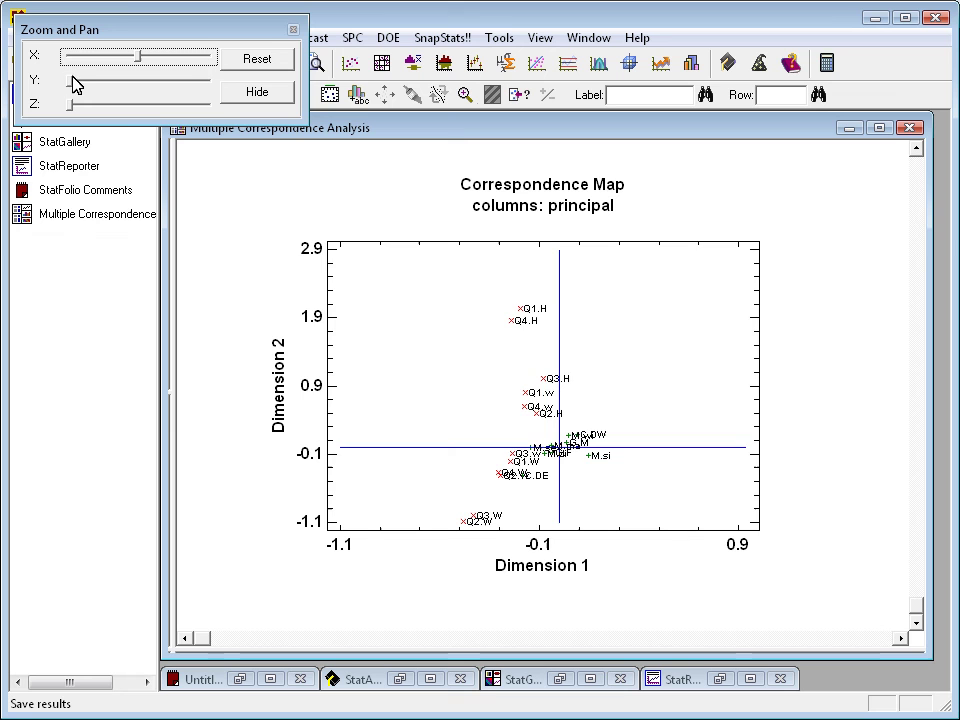
pyautogui.press('Escape')
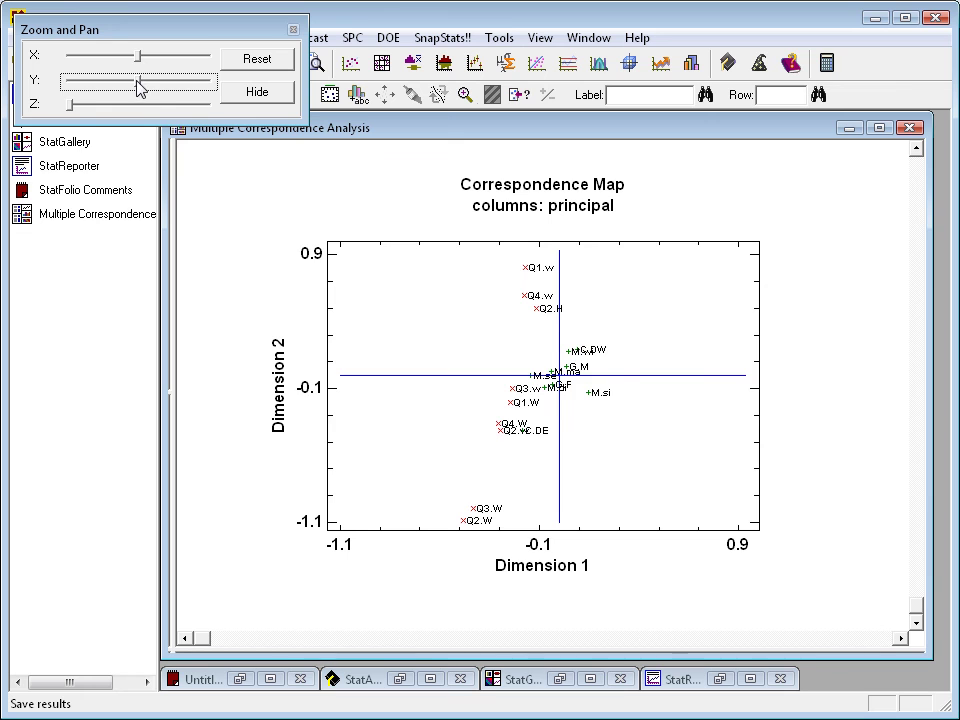
pyautogui.moveTo(138, 87); pyautogui.dragTo(148, 58)
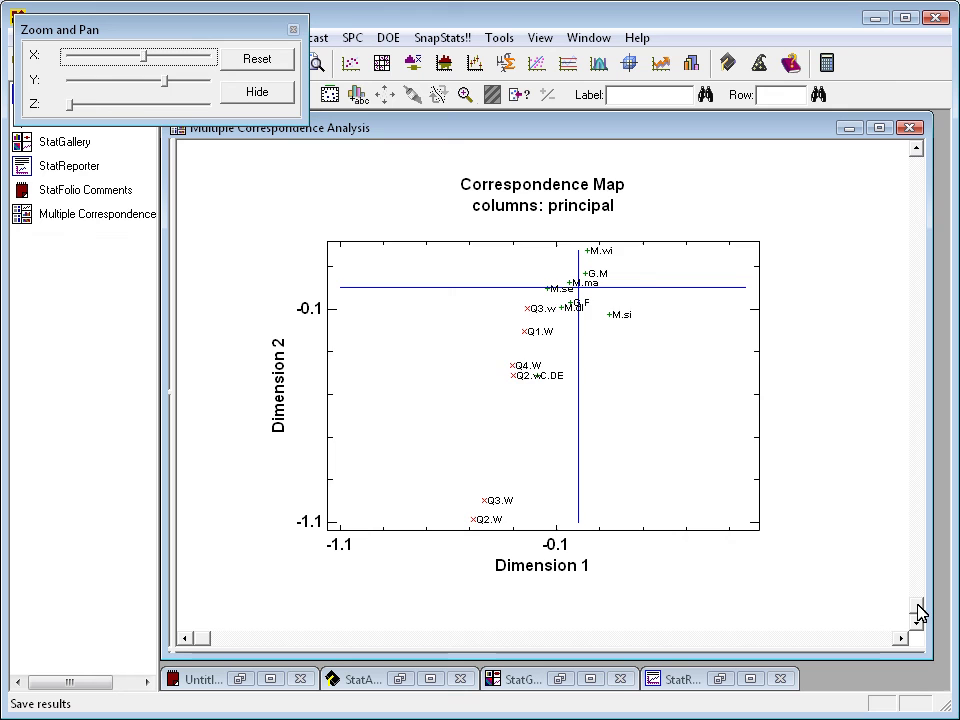
# Zoom further on Dimension 1 and pan to centre the cluster from Q4.W and C.DE to M.si
pyautogui.moveTo(918, 612); pyautogui.dragTo(918, 601)
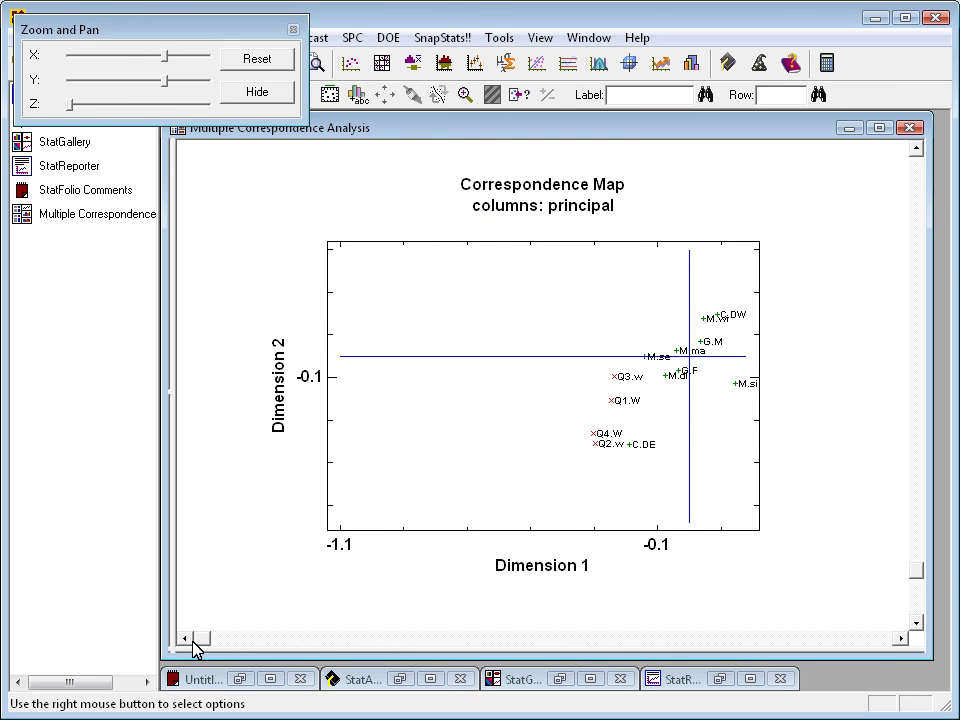
pyautogui.moveTo(195, 641); pyautogui.dragTo(218, 637)
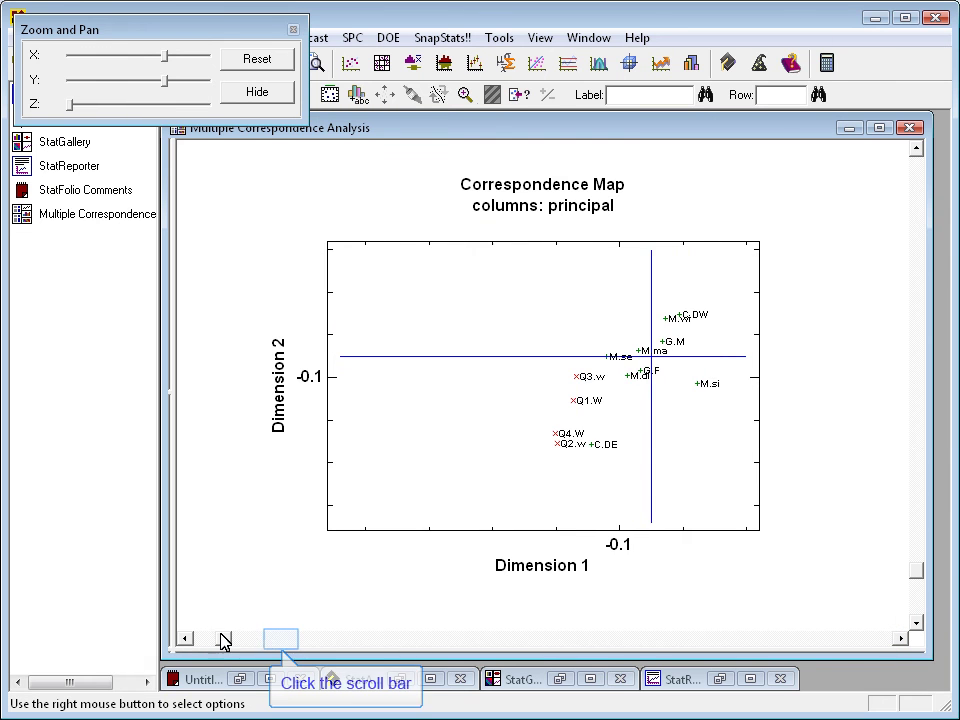
pyautogui.click(281, 639)
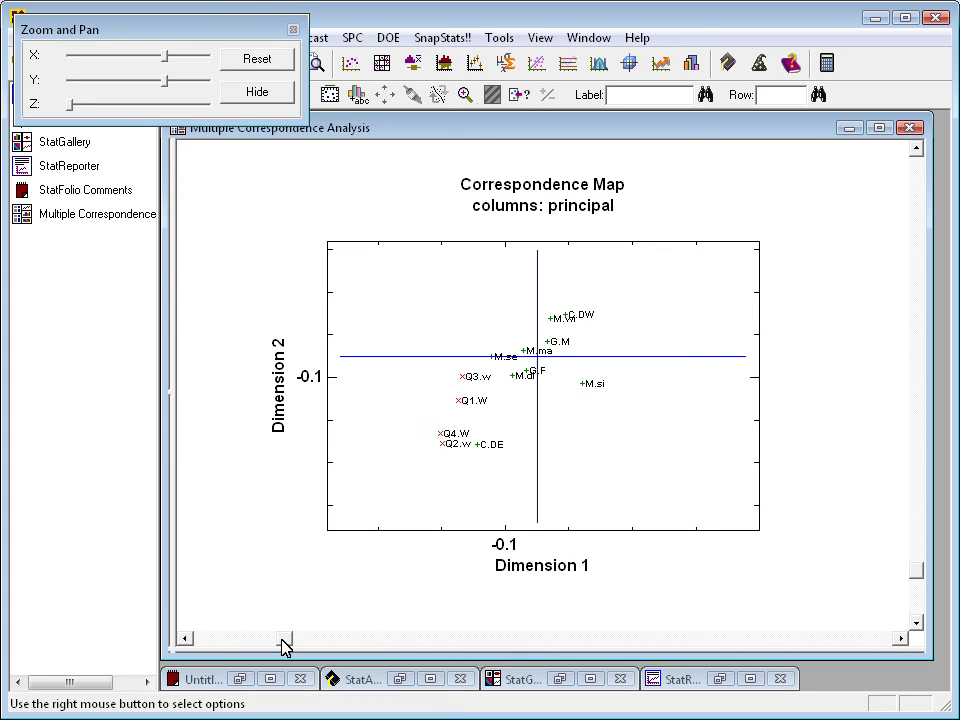